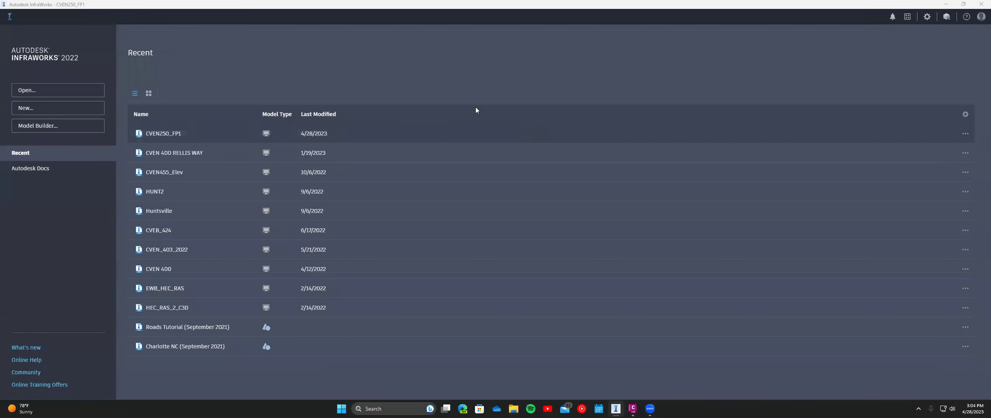
# - Open Model Builder, bring the Bryan–College Station area into view, and switch the map to aerial imagery
pyautogui.click(404, 94)
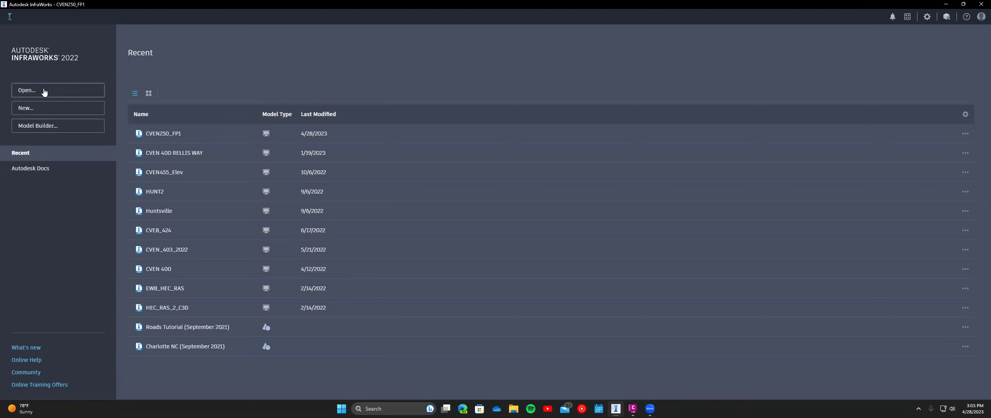
pyautogui.click(49, 131)
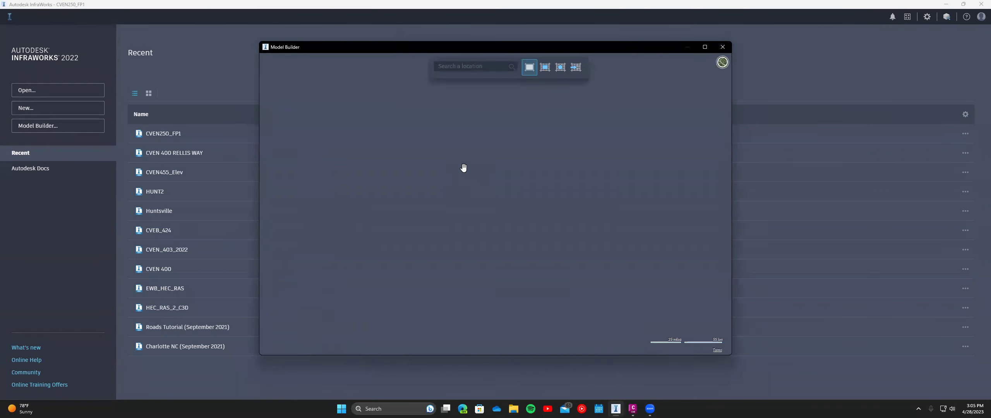
pyautogui.scroll(2, 517, 237)
pyautogui.scroll(3, 482, 177)
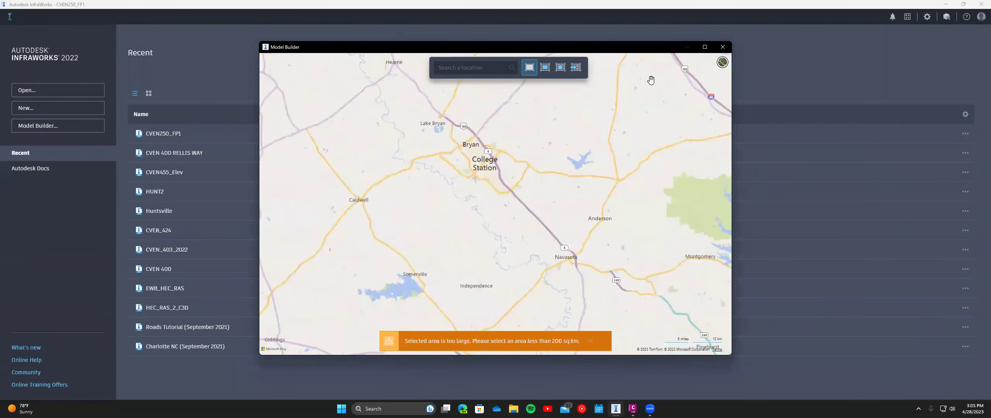
pyautogui.click(722, 64)
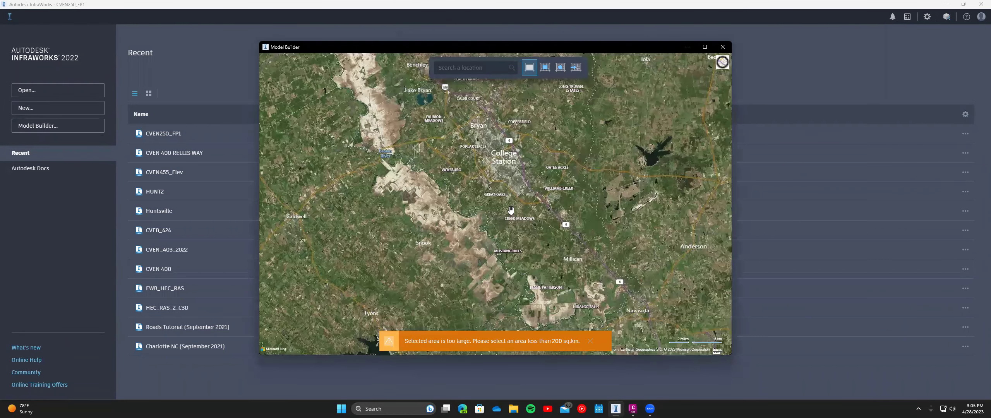
# - Bring the wooded land southwest of College Station, beside Wicker and Royder, into close view on the map
pyautogui.scroll(2, 516, 233)
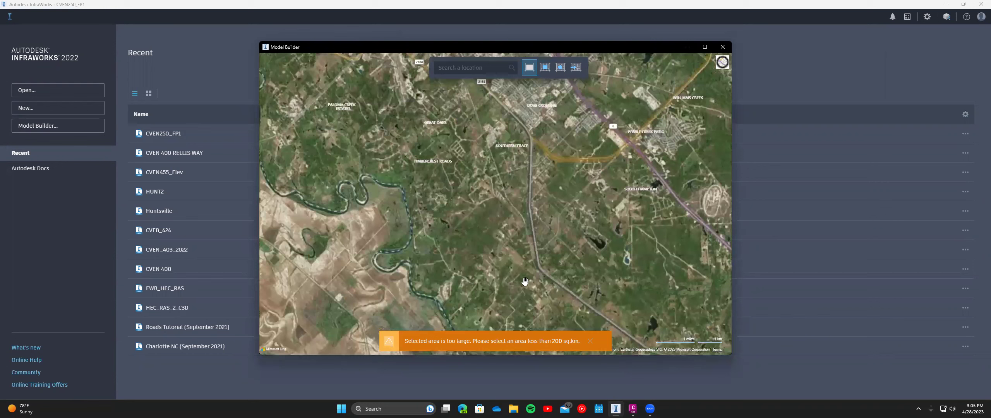
pyautogui.scroll(2, 515, 271)
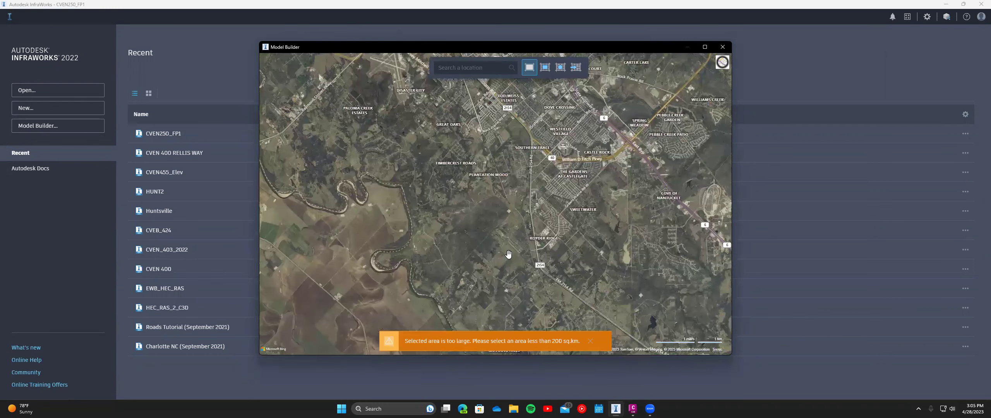
pyautogui.scroll(2, 508, 254)
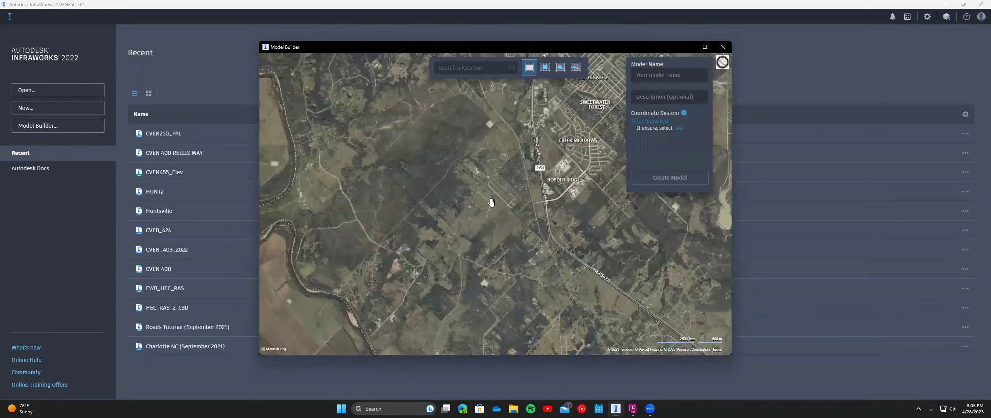
pyautogui.moveTo(498, 216); pyautogui.dragTo(530, 283)
pyautogui.moveTo(521, 231); pyautogui.dragTo(518, 247)
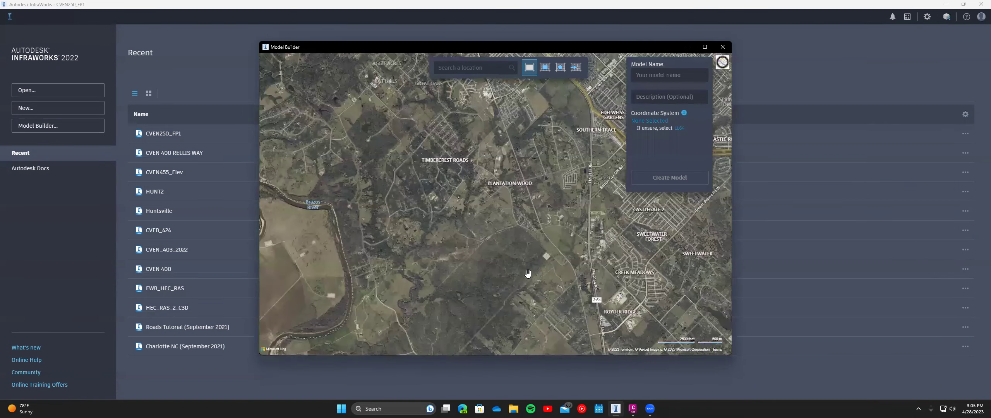
pyautogui.scroll(1, 526, 259)
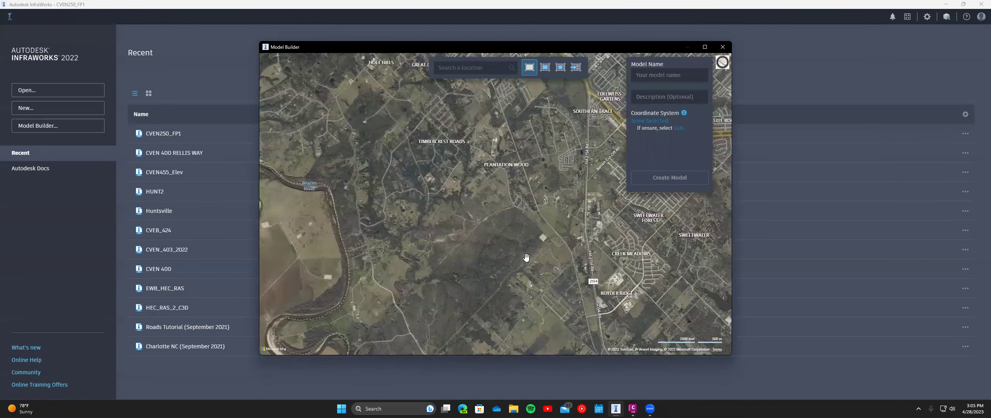
pyautogui.scroll(2, 525, 257)
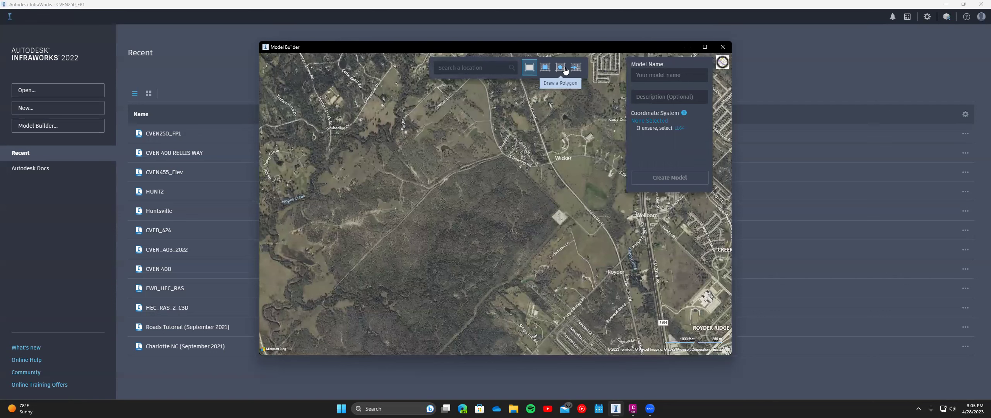
pyautogui.click(544, 69)
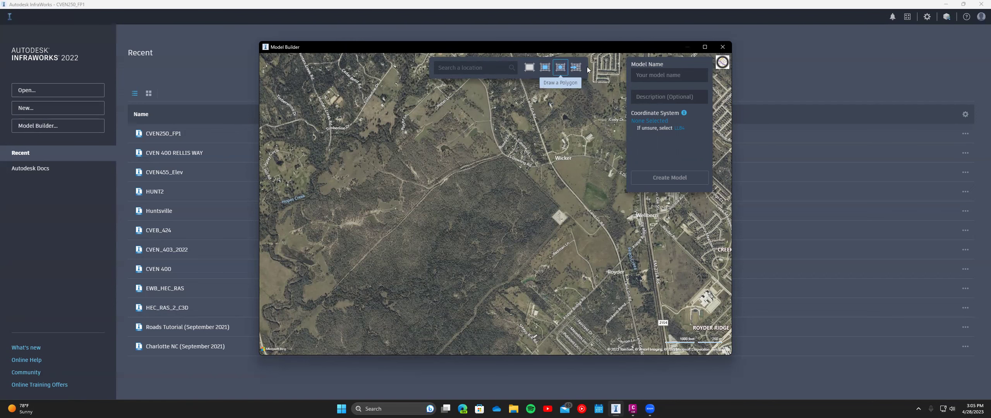
pyautogui.click(559, 72)
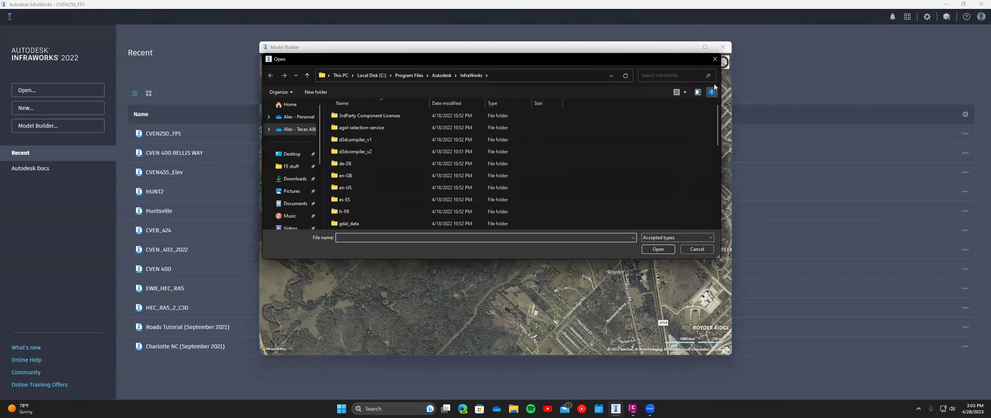
pyautogui.click(715, 59)
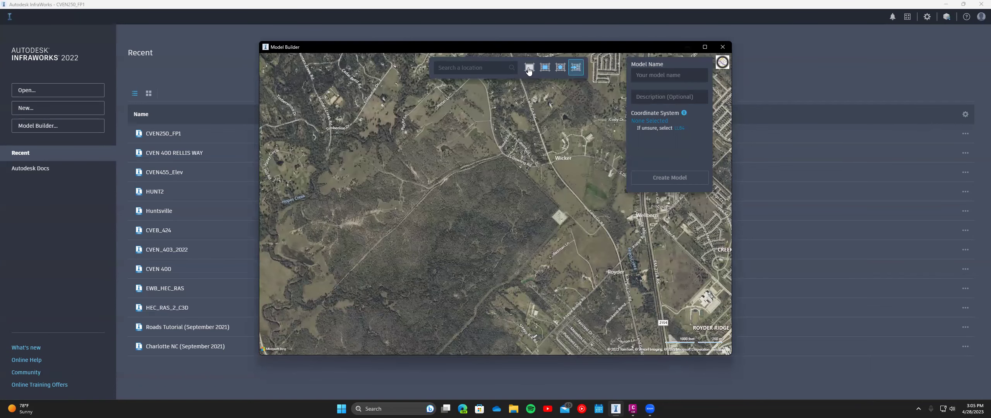
# - Draw a rectangular model area over the wooded land beside Wicker and Royder, and extend its northern edge slightly outward
pyautogui.click(544, 67)
pyautogui.moveTo(360, 163); pyautogui.dragTo(415, 218)
pyautogui.moveTo(515, 261); pyautogui.dragTo(597, 340)
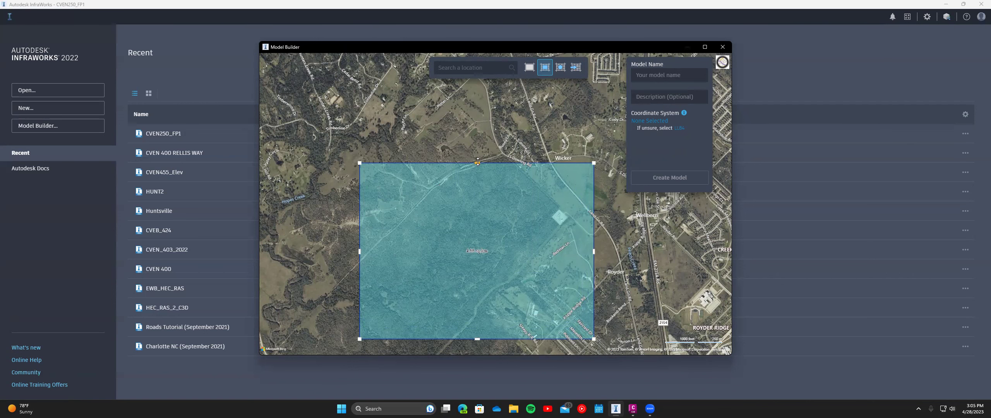
pyautogui.moveTo(476, 163); pyautogui.dragTo(477, 145)
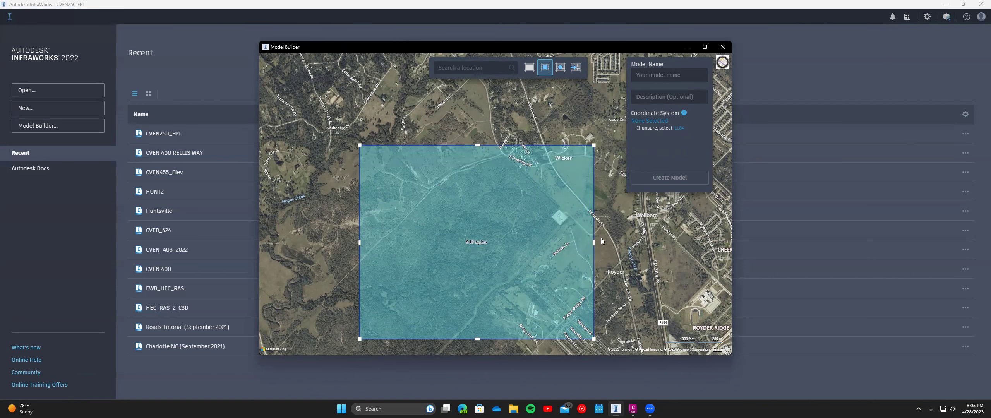
# - Name the model CVEN250_FP2 and assign the TX83-CF coordinate system (NAD83 Texas State Planes, Central Zone, US Foot)
pyautogui.click(672, 80)
pyautogui.write('CVEN250_FP2')
pyautogui.click(658, 121)
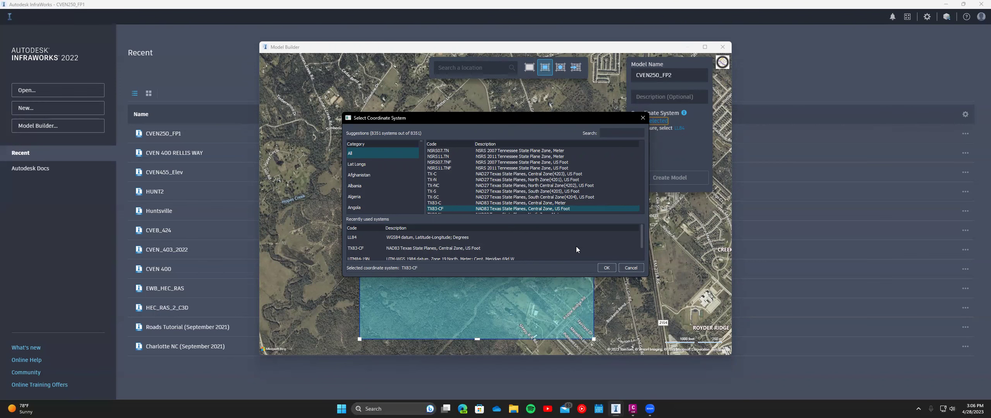
pyautogui.click(609, 269)
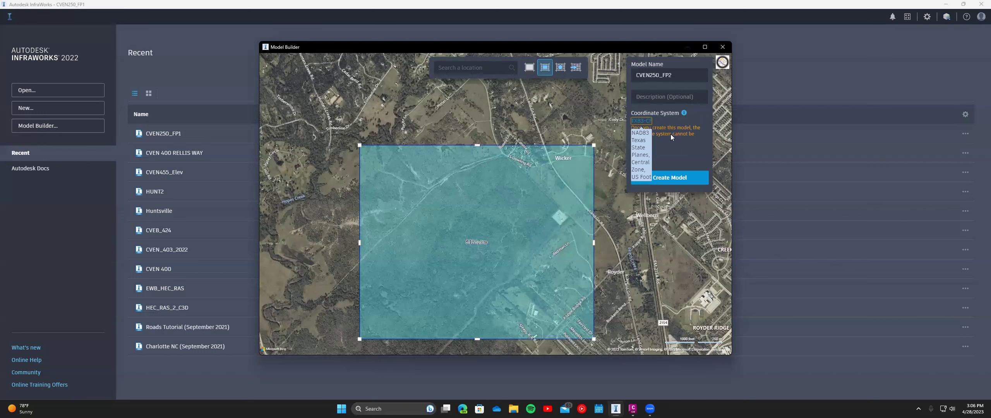
# - Enter FOR as the description, create the model, and close Model Builder
pyautogui.click(667, 99)
pyautogui.write('FO')
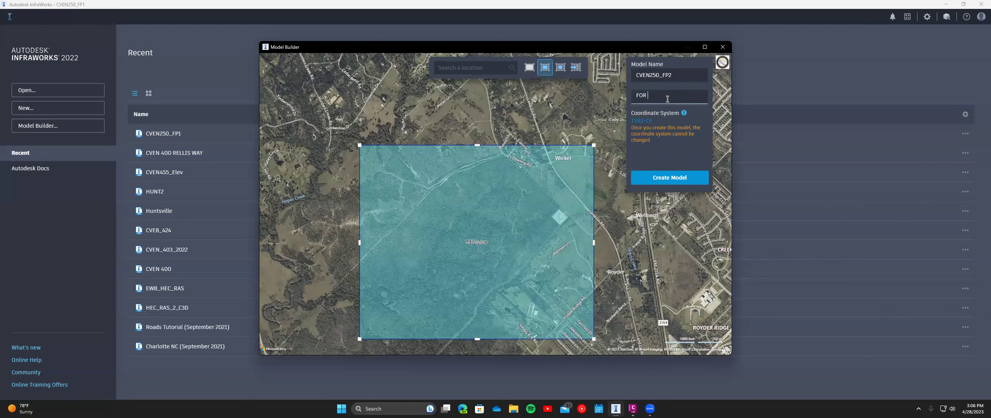
pyautogui.write('R VIE')
pyautogui.click(678, 177)
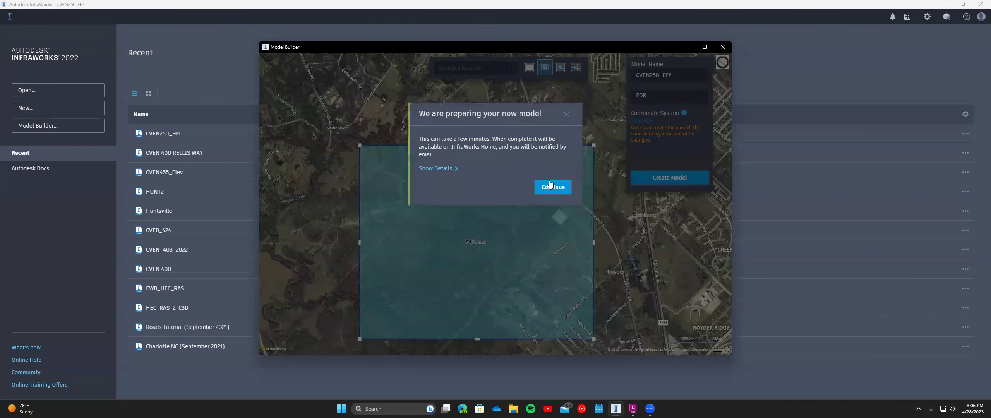
pyautogui.click(549, 188)
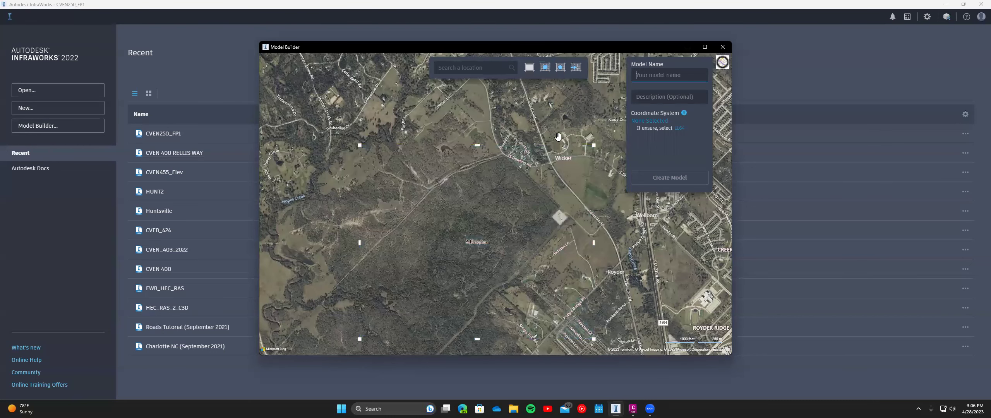
pyautogui.click(722, 47)
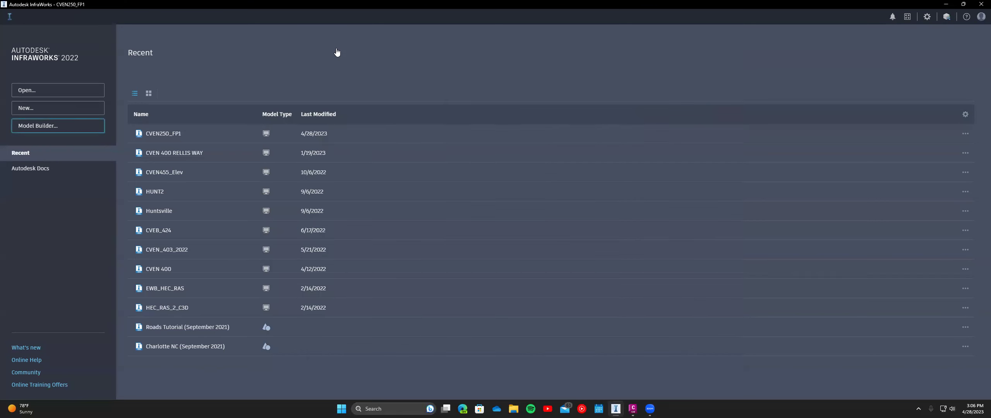
# - Open the recent model CVEN250_FP1 to view its terrain, and return to the home screen
pyautogui.click(157, 134)
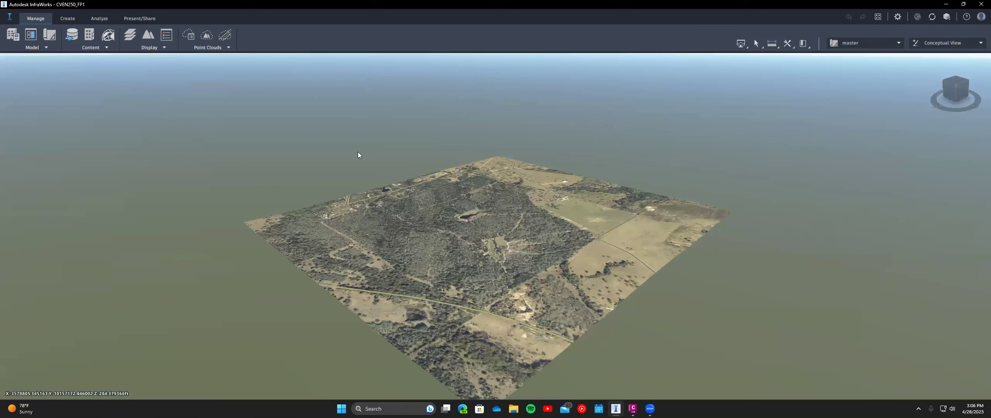
pyautogui.click(7, 17)
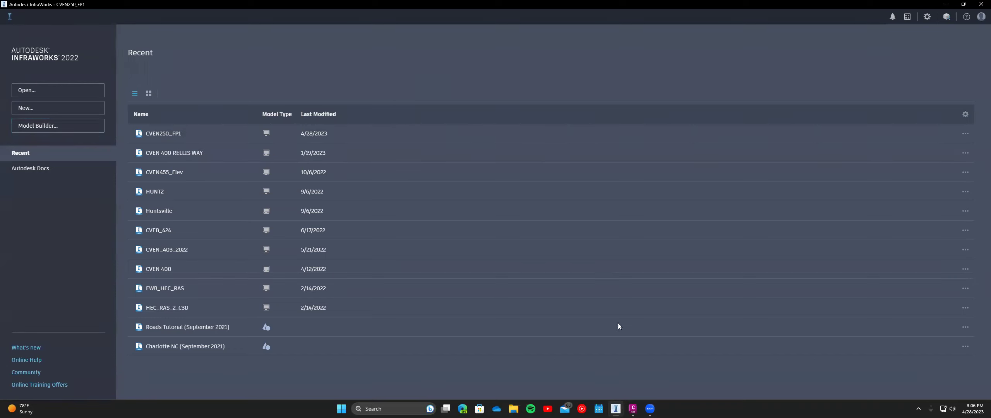
# - Switch to Civil 3D and start opening an InfraWorks model in the current drawing
pyautogui.moveTo(633, 408)
pyautogui.click(645, 395)
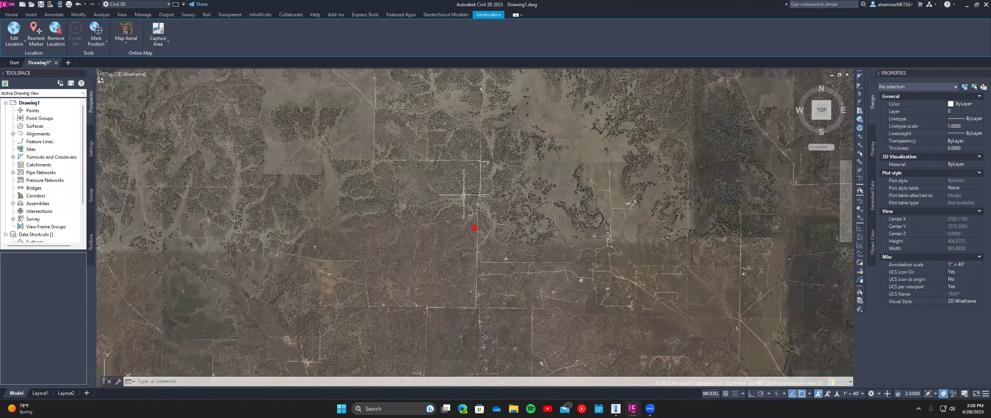
pyautogui.click(266, 16)
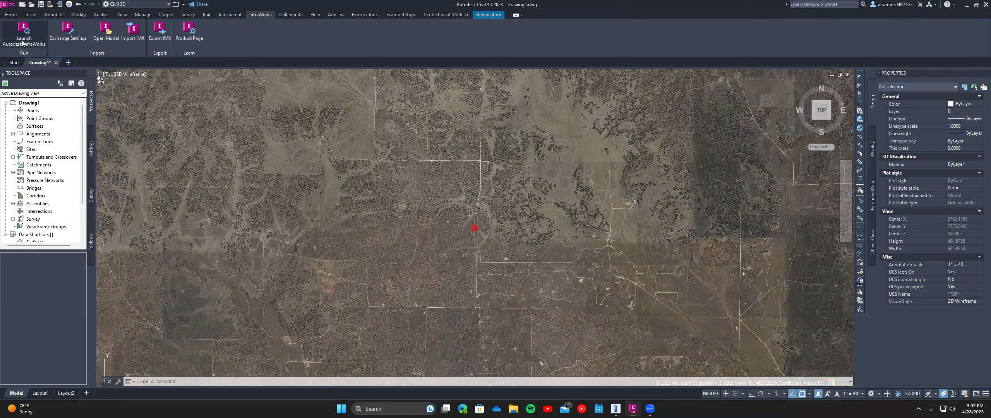
pyautogui.click(111, 34)
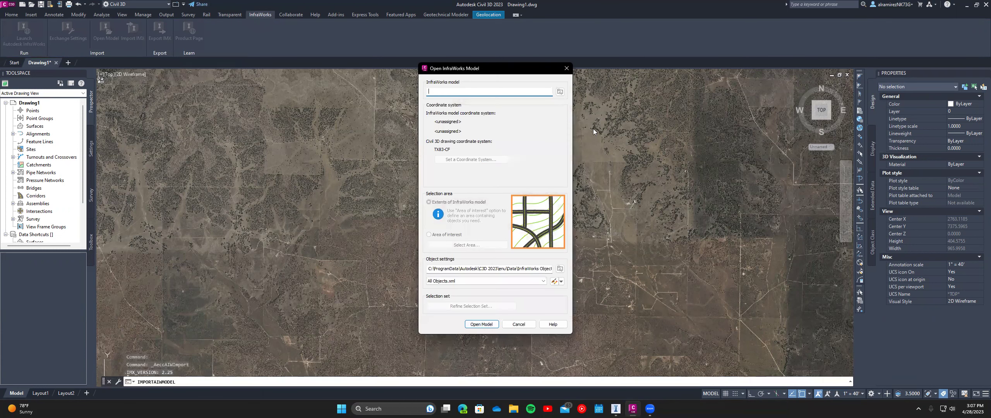
# - Choose CVEN250_FP from folder 1558201 inside Autodesk 360 as the InfraWorks model to open
pyautogui.click(560, 92)
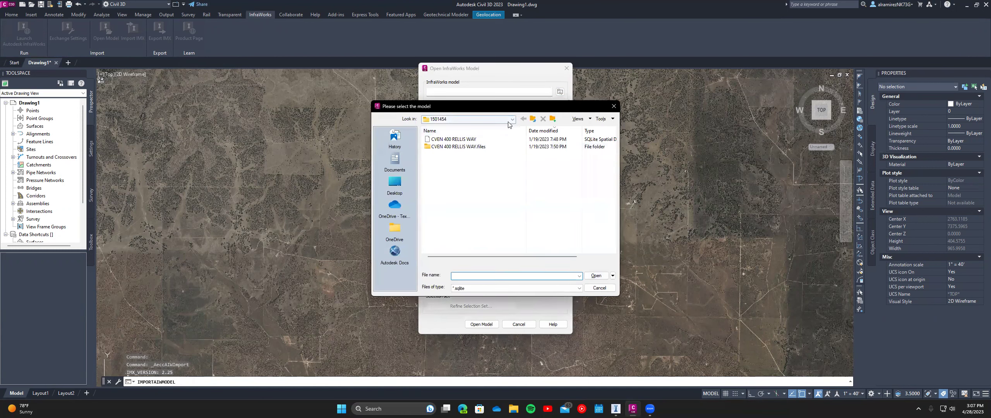
pyautogui.click(504, 120)
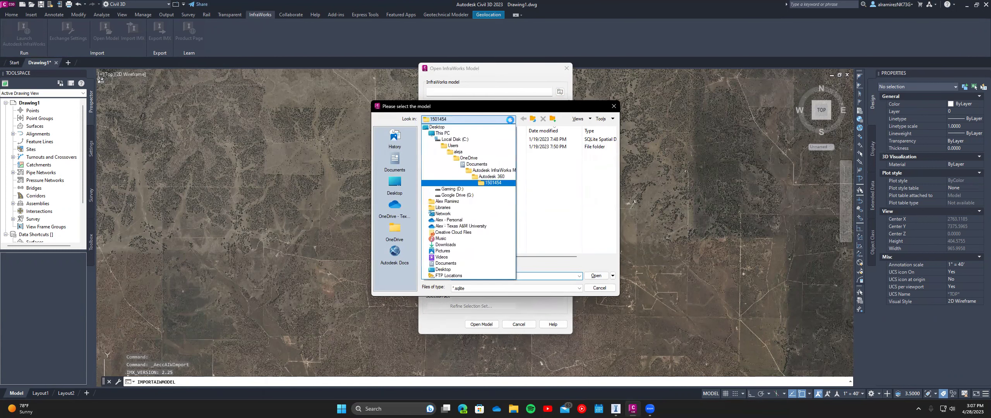
pyautogui.click(495, 170)
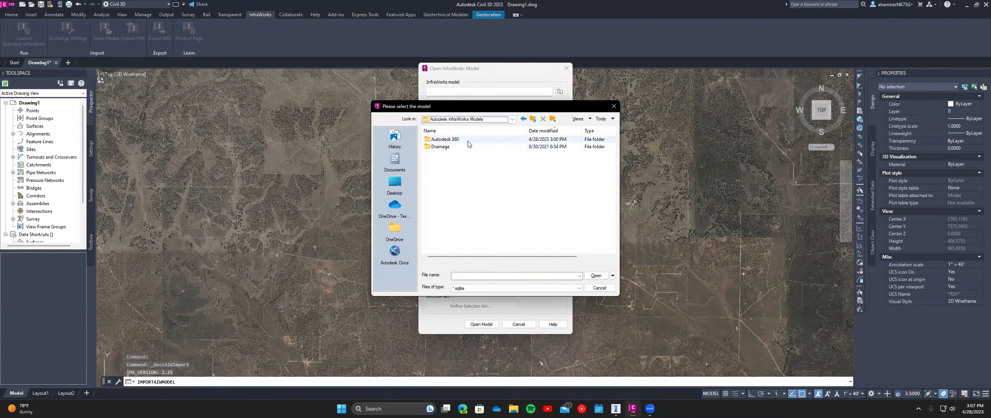
pyautogui.doubleClick(467, 141)
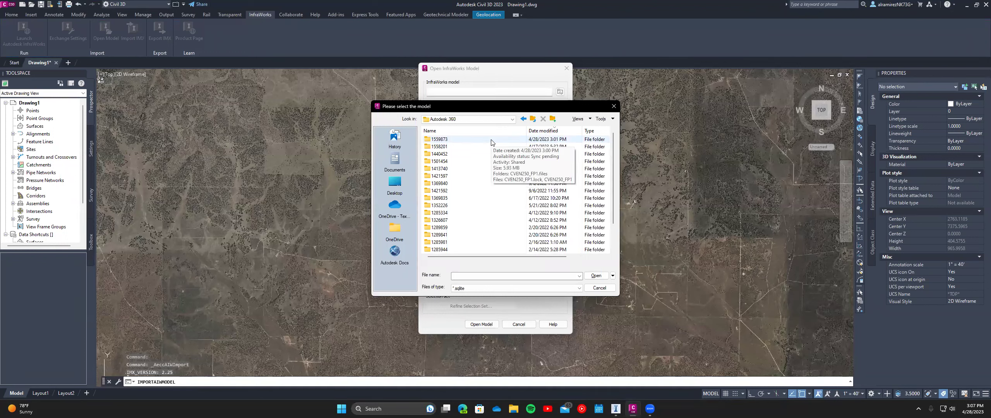
pyautogui.click(464, 146)
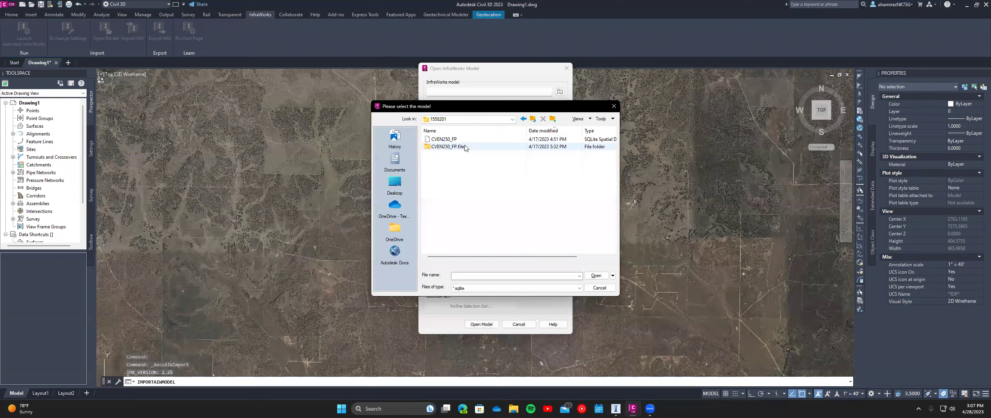
pyautogui.click(481, 143)
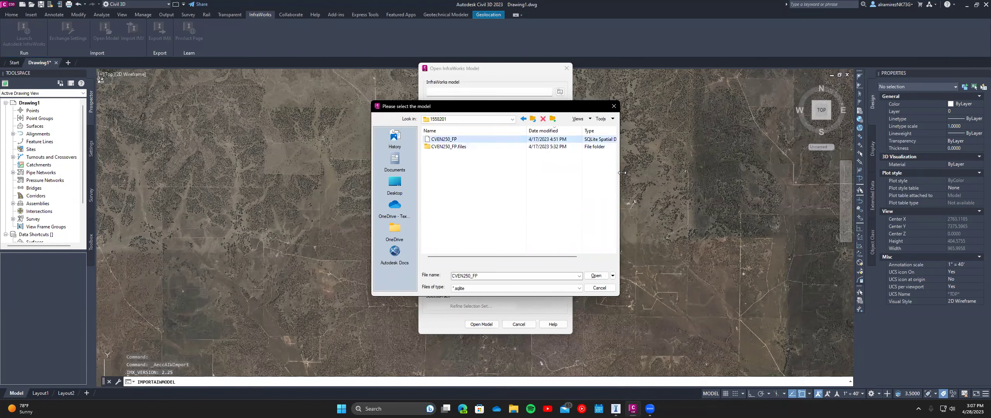
pyautogui.moveTo(622, 173); pyautogui.dragTo(648, 173)
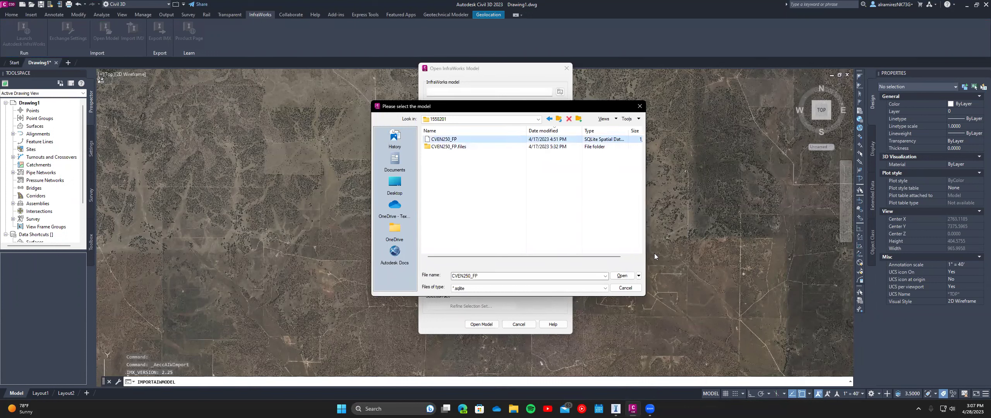
pyautogui.click(621, 276)
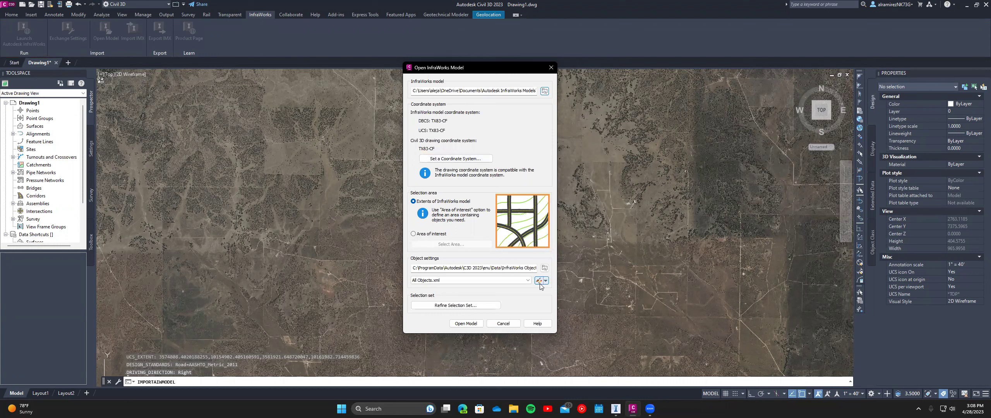
# - Exclude AIW_Existing_Transportation from the selection set, keeping the AIW_Existing_Ground terrain surface, and open the InfraWorks model in the drawing
pyautogui.click(498, 303)
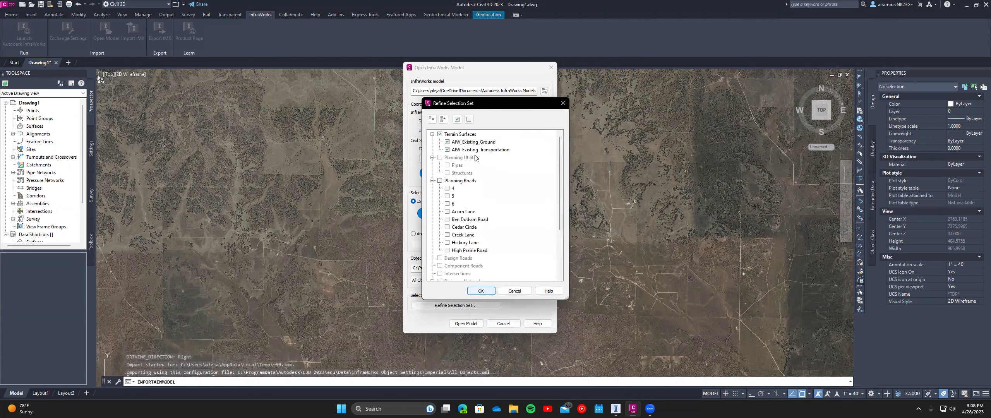
pyautogui.click(447, 150)
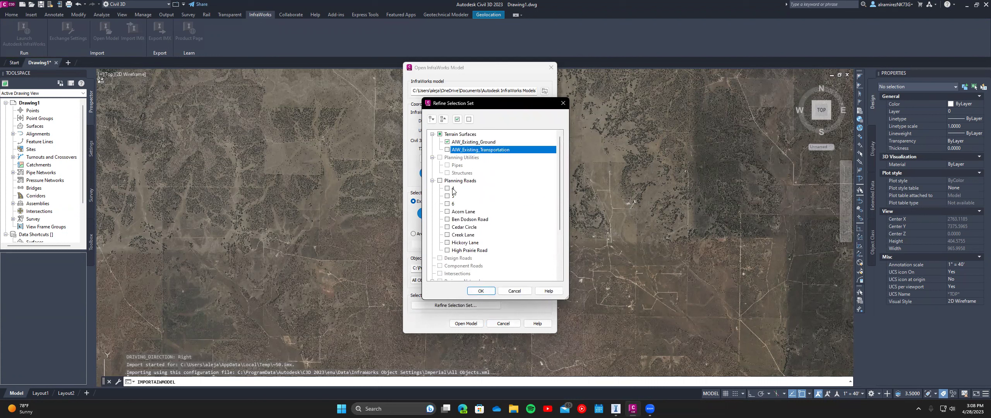
pyautogui.scroll(-3, 455, 195)
pyautogui.scroll(3, 455, 229)
pyautogui.click(478, 290)
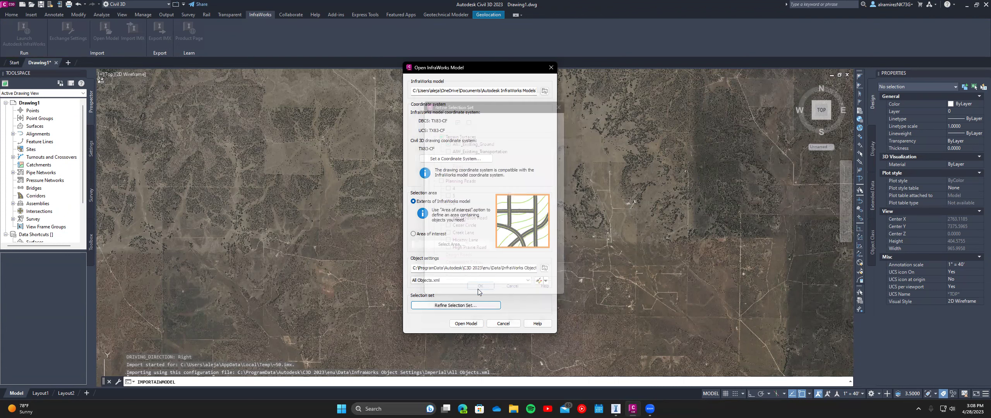
pyautogui.click(464, 324)
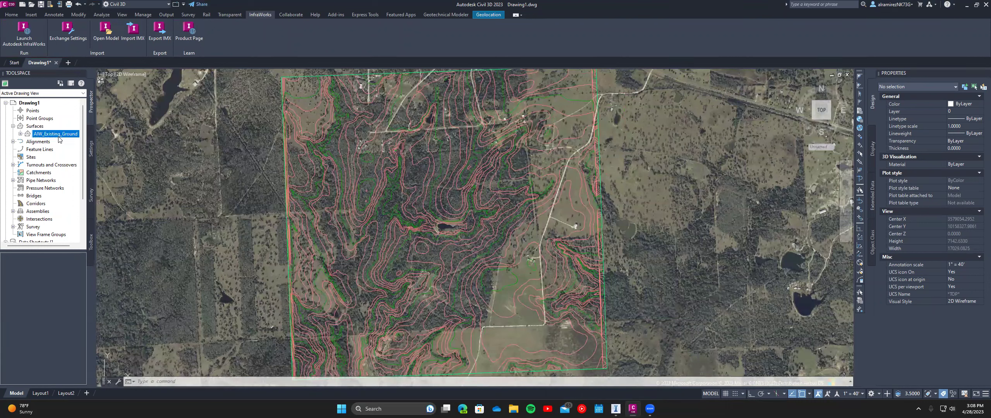
# - Expand the AIW_Existing_Ground surface and review its surface style's component display settings, leaving the style without changes
pyautogui.click(20, 134)
pyautogui.rightClick(47, 134)
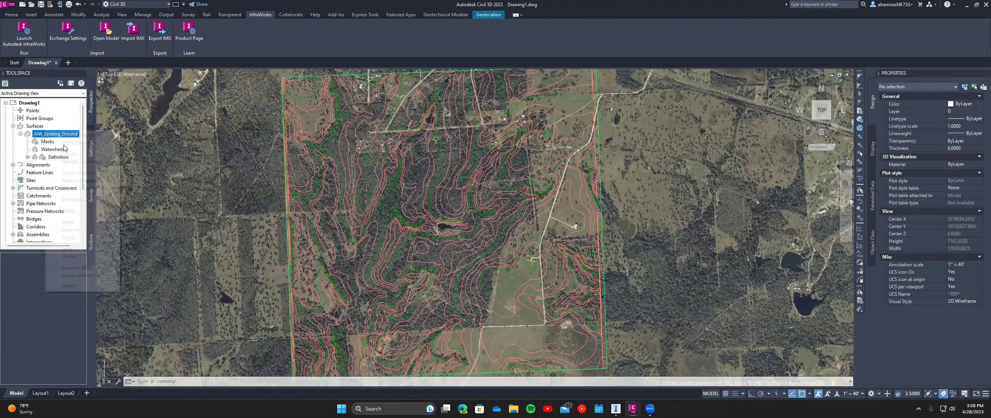
pyautogui.click(338, 180)
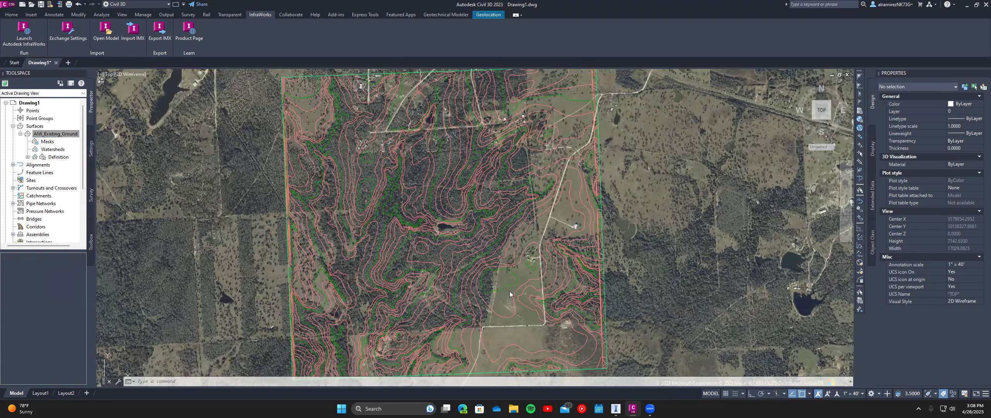
pyautogui.doubleClick(410, 135)
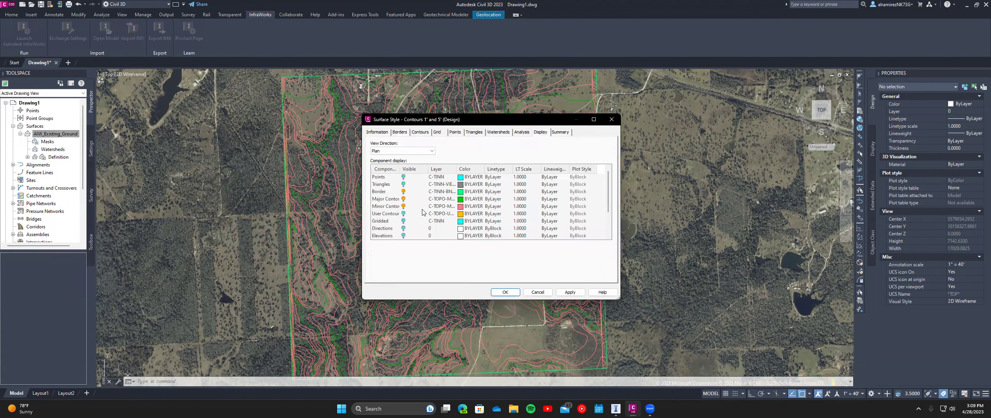
pyautogui.click(560, 132)
pyautogui.click(541, 132)
pyautogui.press('Escape')
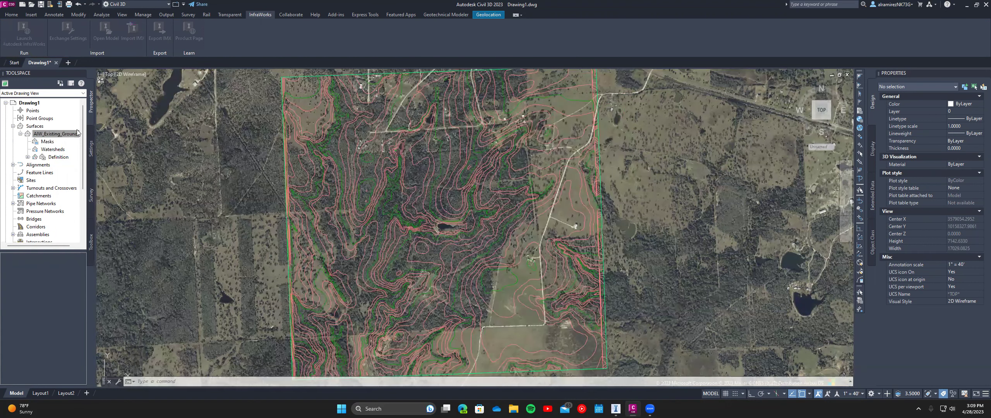
# - Set the AIW_Existing_Ground surface style to Contours 1' and 5' (Background) in its surface properties
pyautogui.rightClick(53, 137)
pyautogui.click(88, 140)
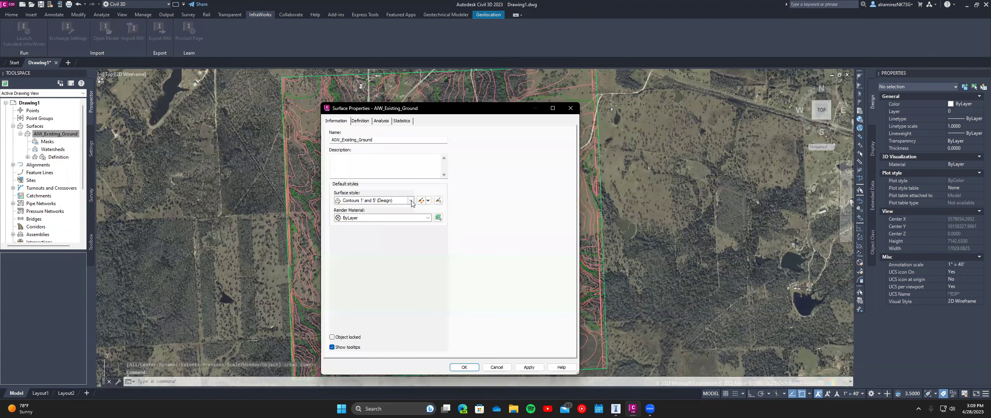
pyautogui.click(381, 201)
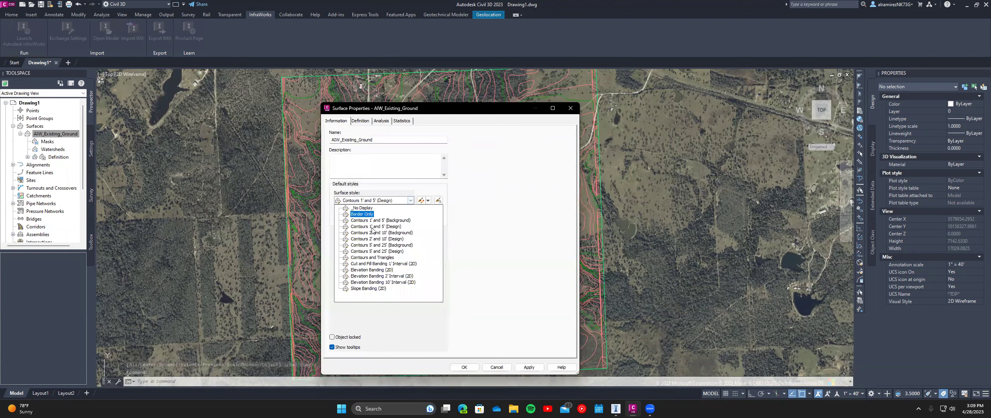
pyautogui.click(391, 222)
pyautogui.click(528, 367)
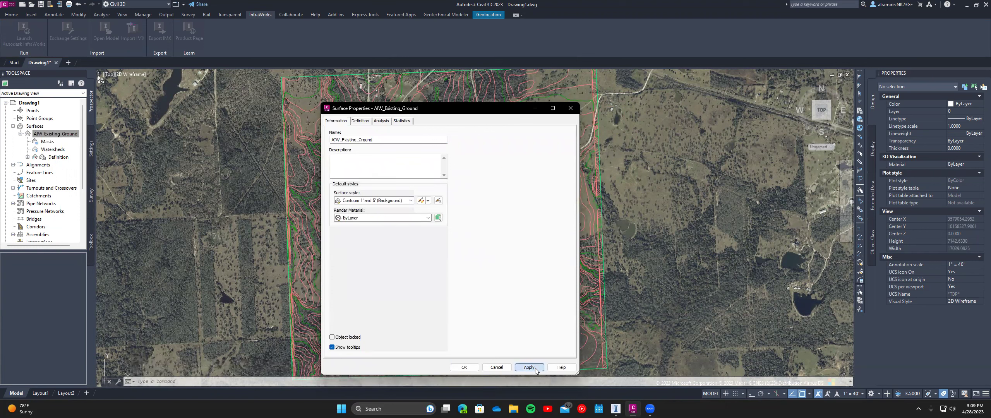
pyautogui.click(464, 366)
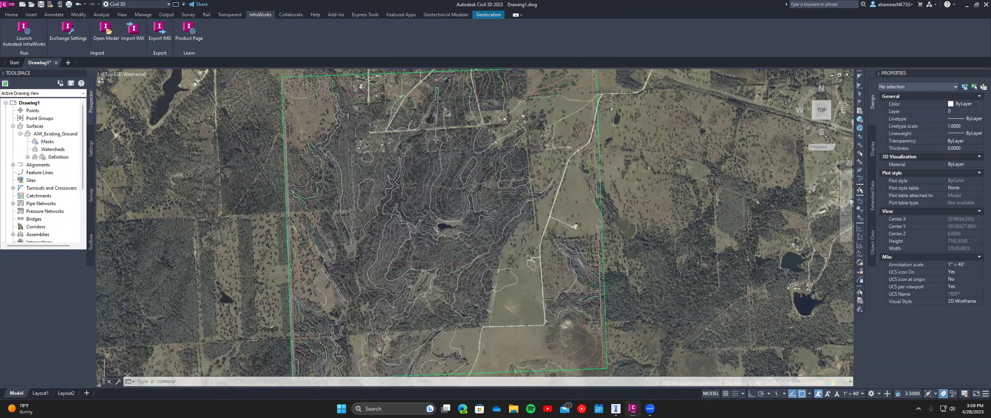